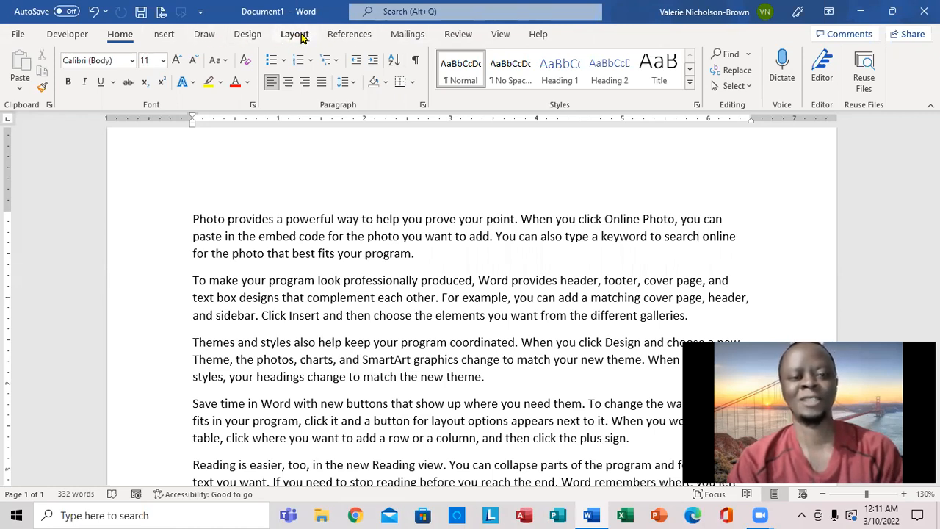
Step: Format the document's text into two columns
left_click(302, 38)
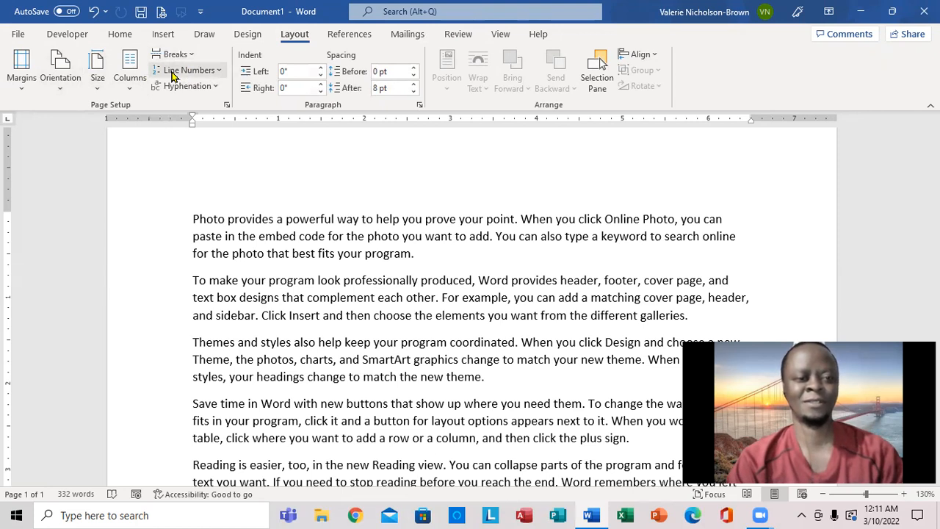
left_click(130, 92)
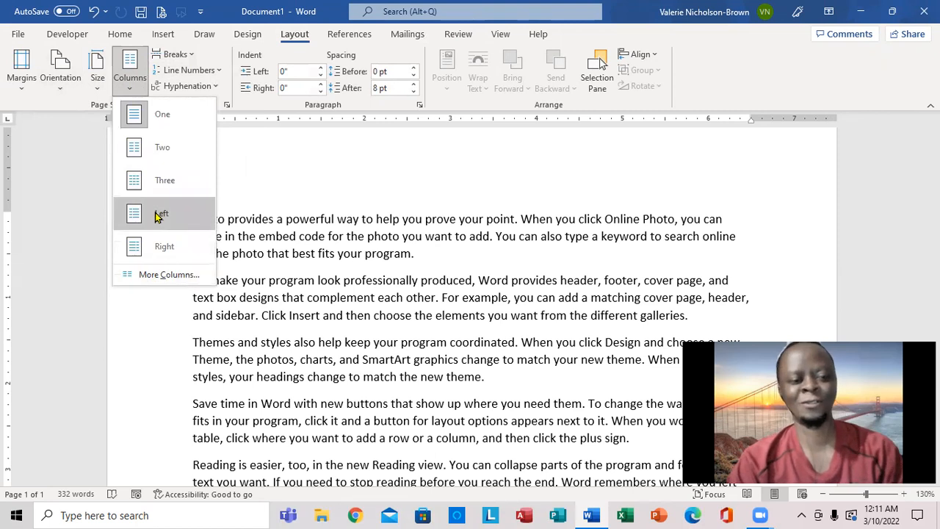
left_click(172, 152)
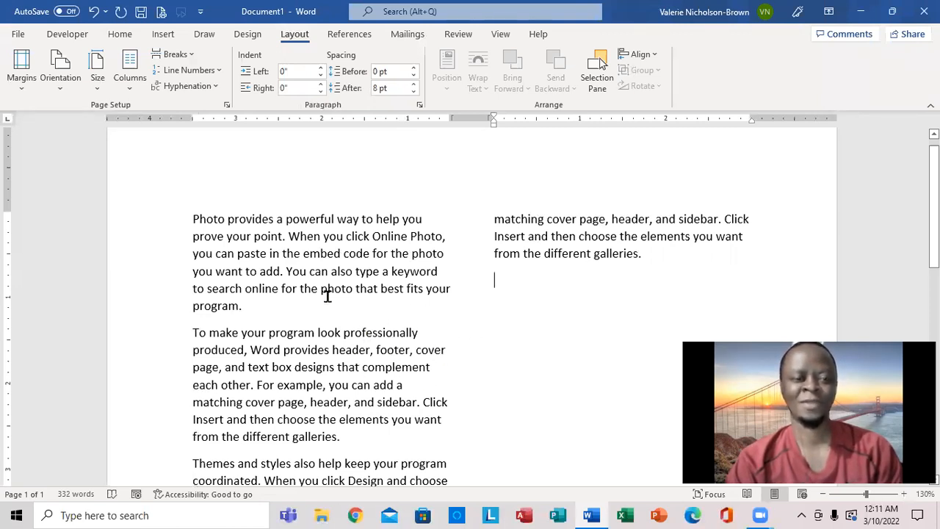
Step: Change the column layout to three columns
left_click(131, 87)
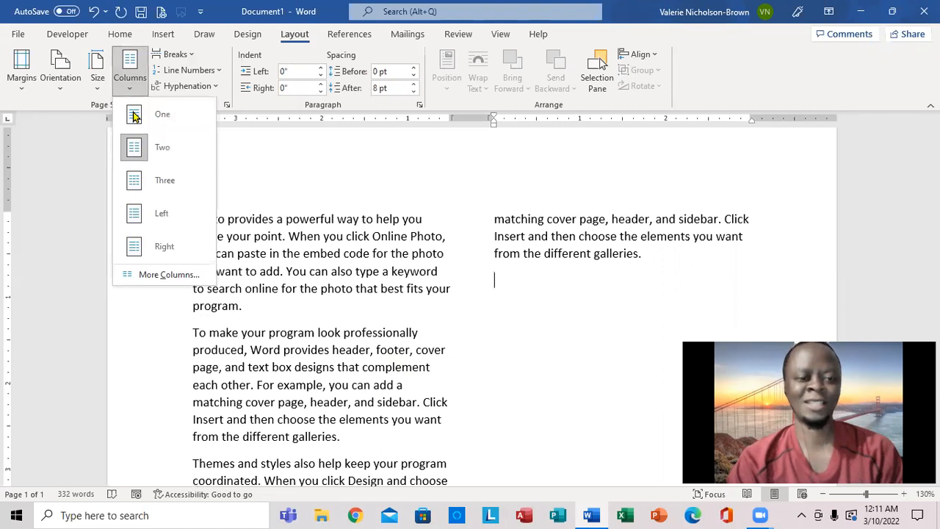
left_click(150, 182)
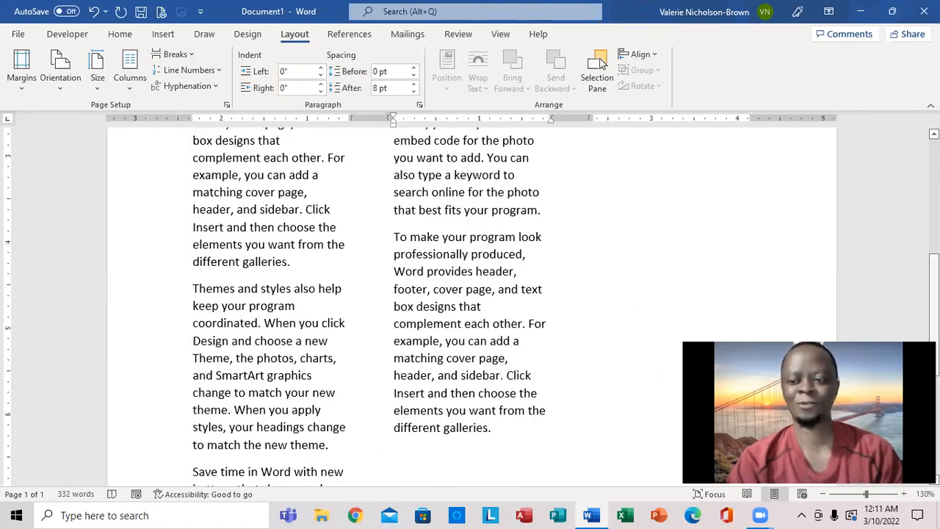
left_click_drag(934, 316, 934, 201)
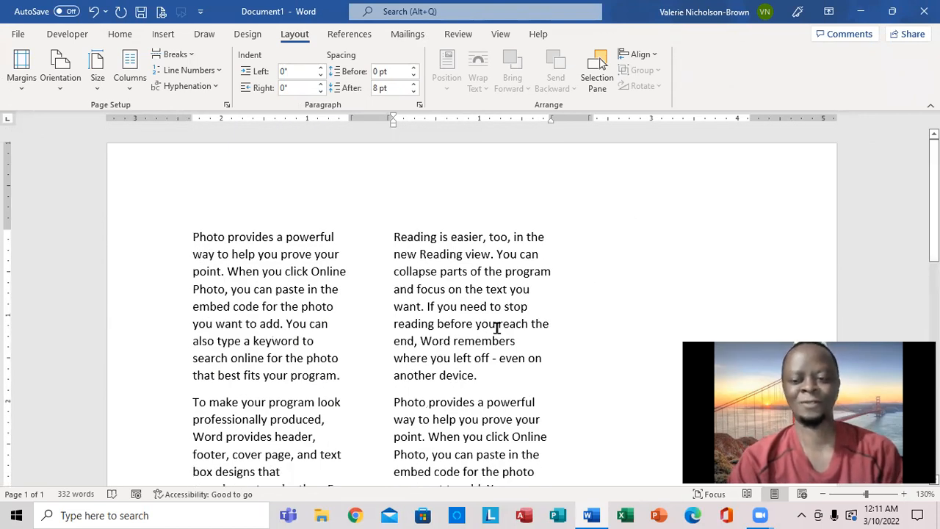
Step: Return the text to a single column
left_click(129, 94)
left_click(150, 118)
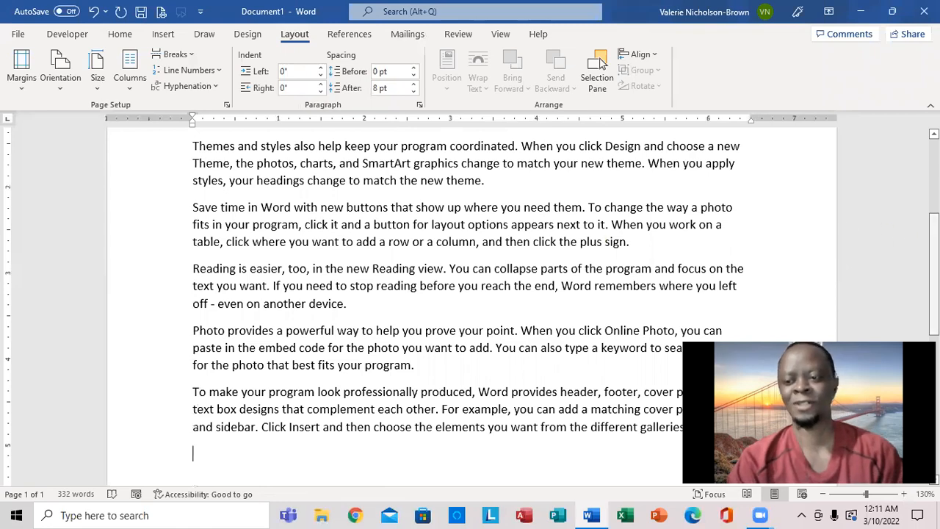
scroll(624, 147, "up", 5)
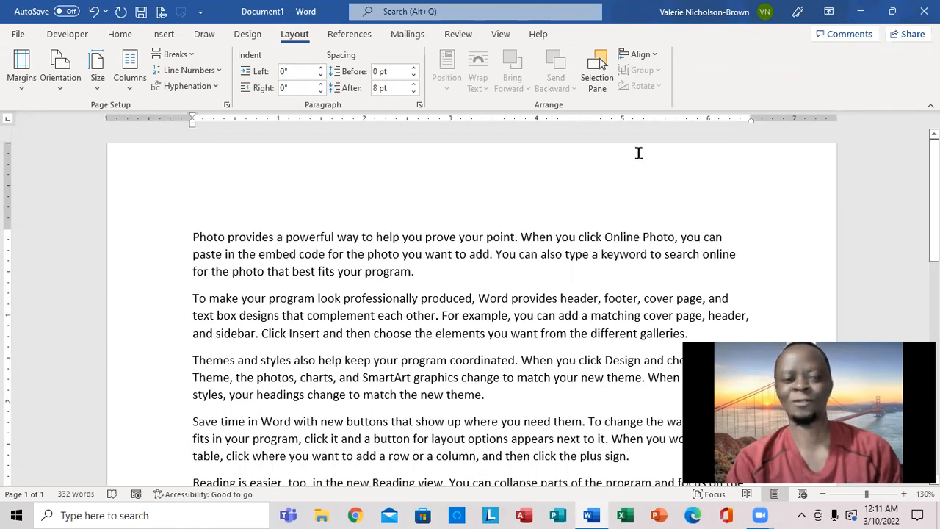
Step: Undo all previous changes until the document is empty
left_click(94, 12)
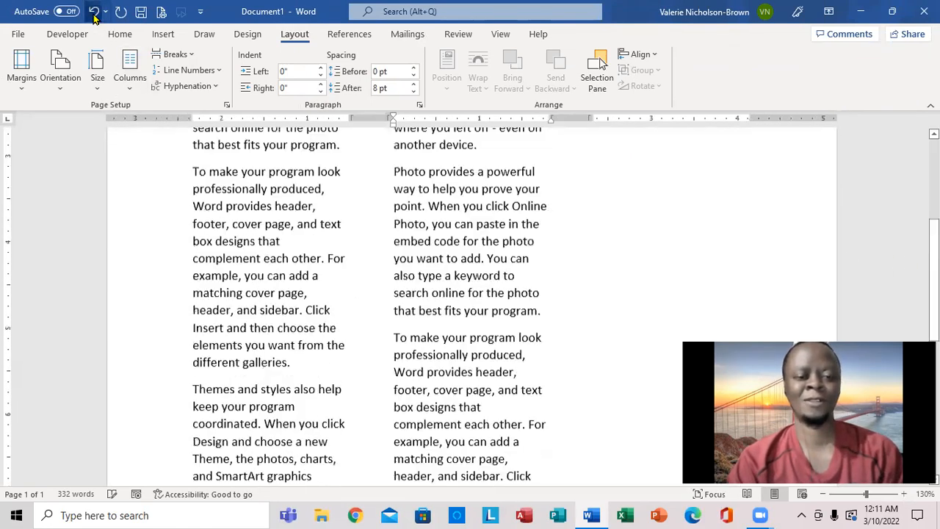
left_click(94, 15)
left_click(94, 15)
left_click(94, 15)
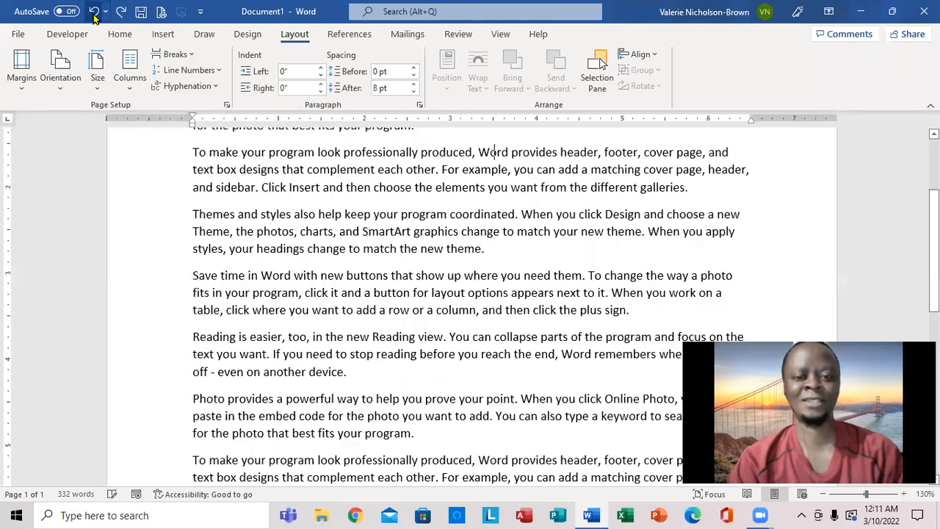
left_click(94, 15)
left_click(94, 13)
left_click(94, 13)
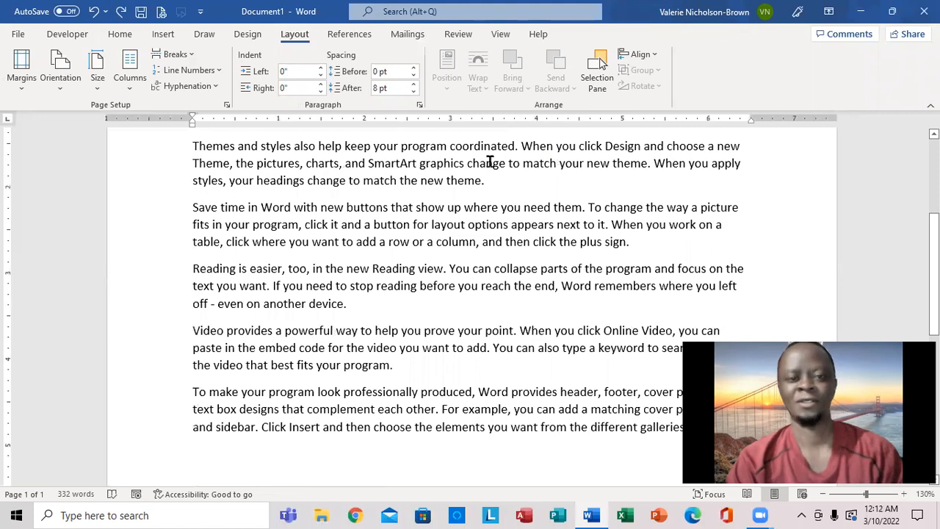
left_click(94, 13)
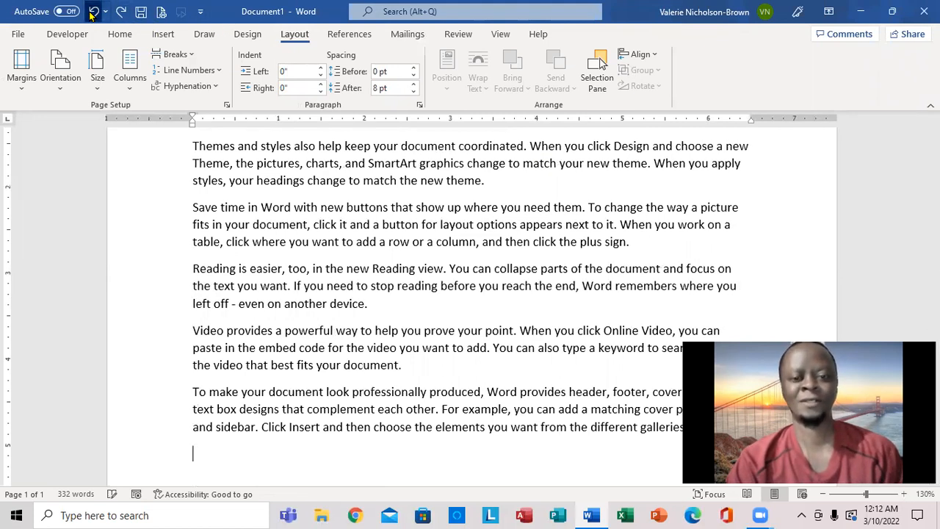
left_click(93, 13)
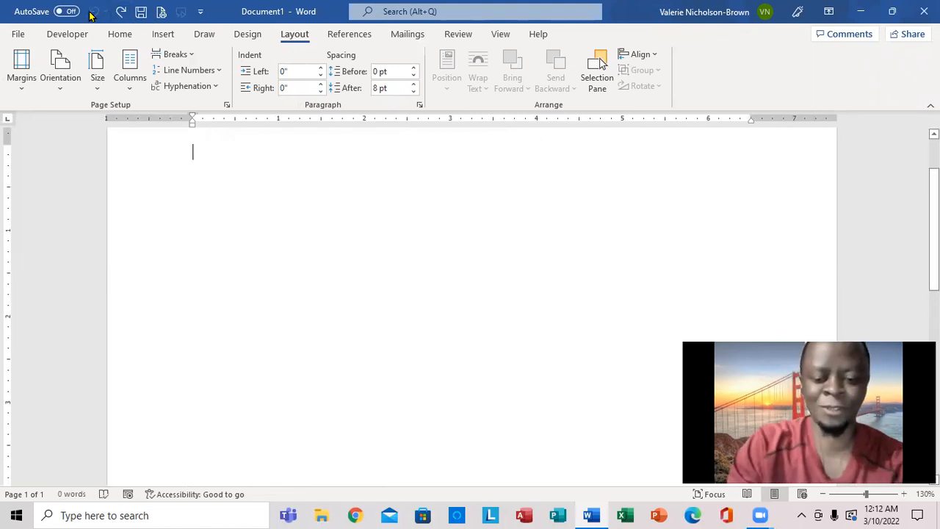
Step: Generate sample paragraphs of filler text by entering =rand(19) on the blank page
type("=rand")
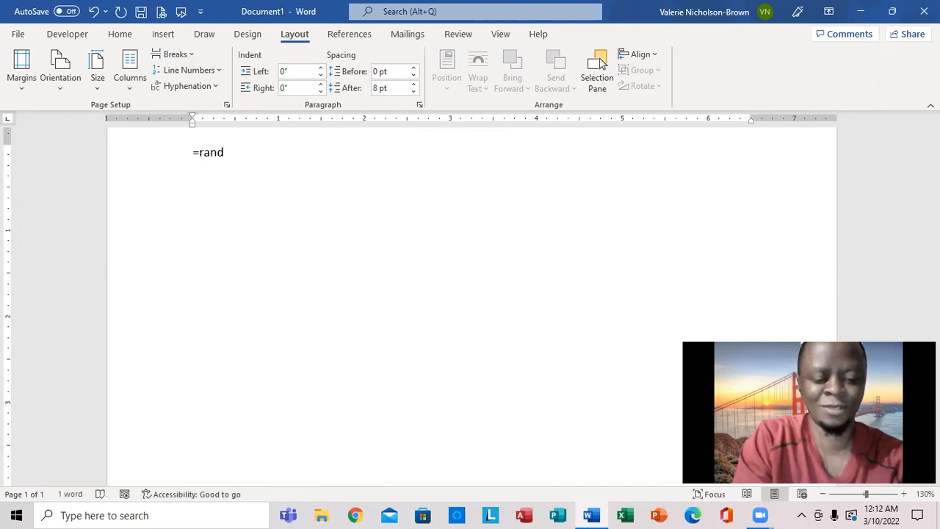
type("(")
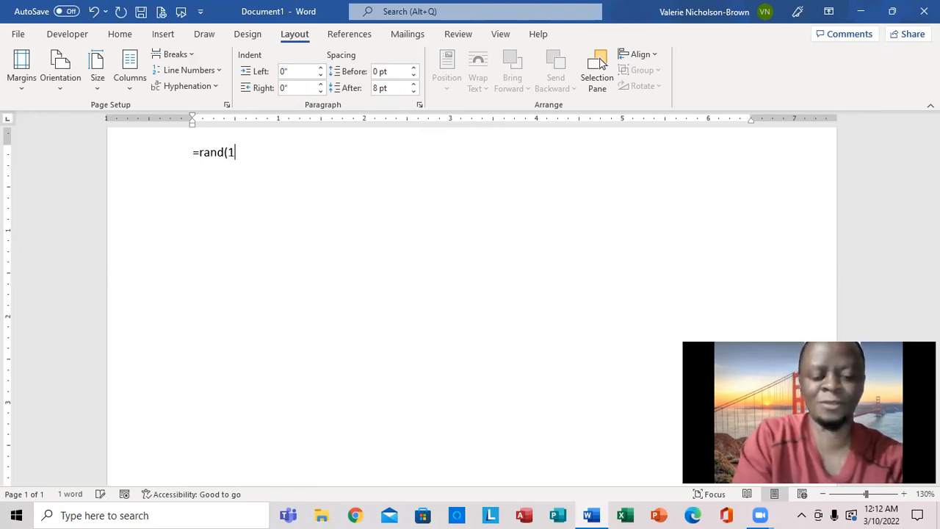
type("19)")
key("Return")
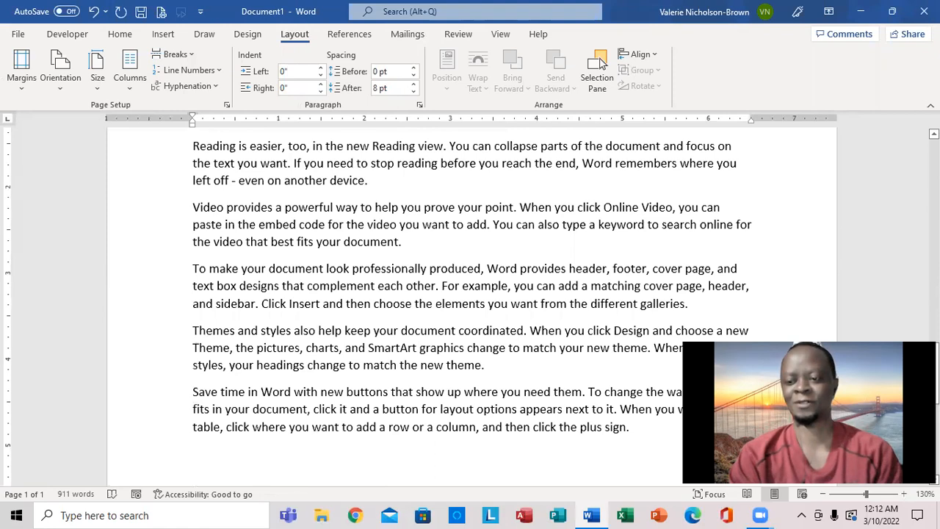
Step: Format the generated text into two columns
scroll(926, 146, "up", 10)
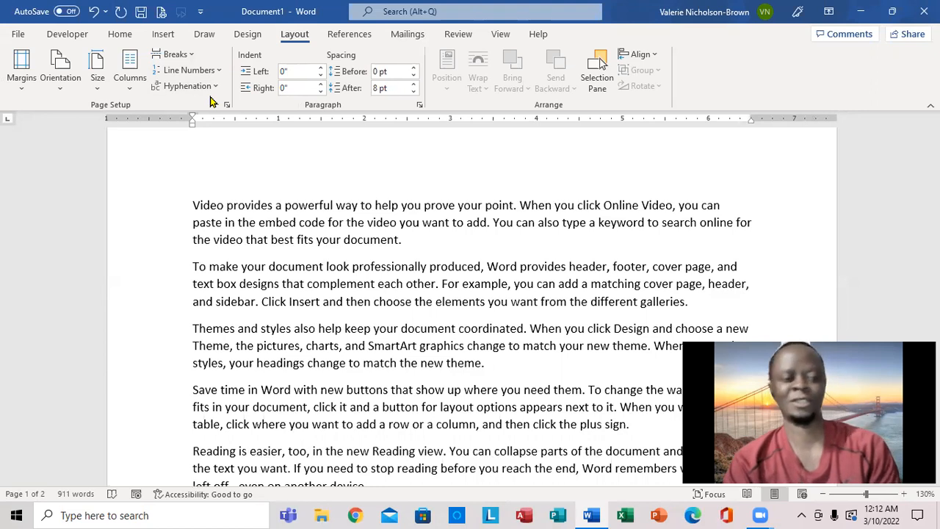
left_click(131, 87)
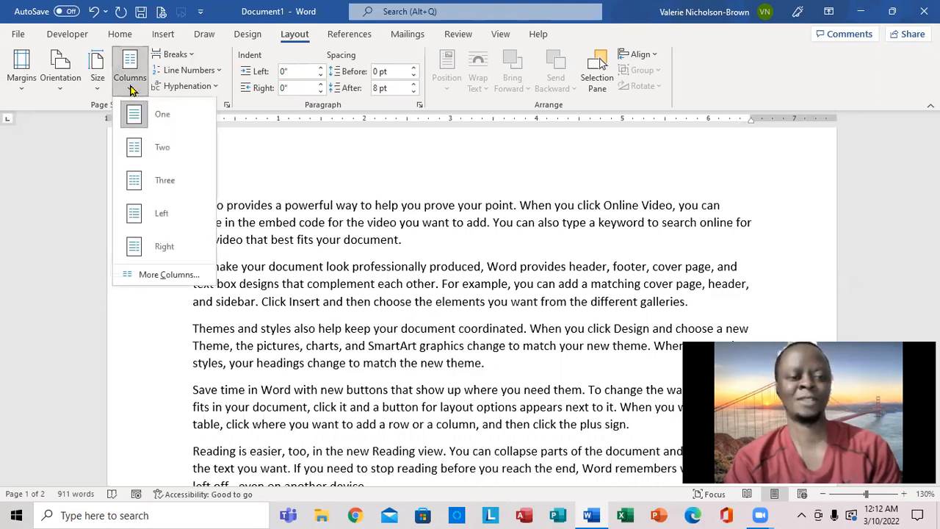
left_click(163, 150)
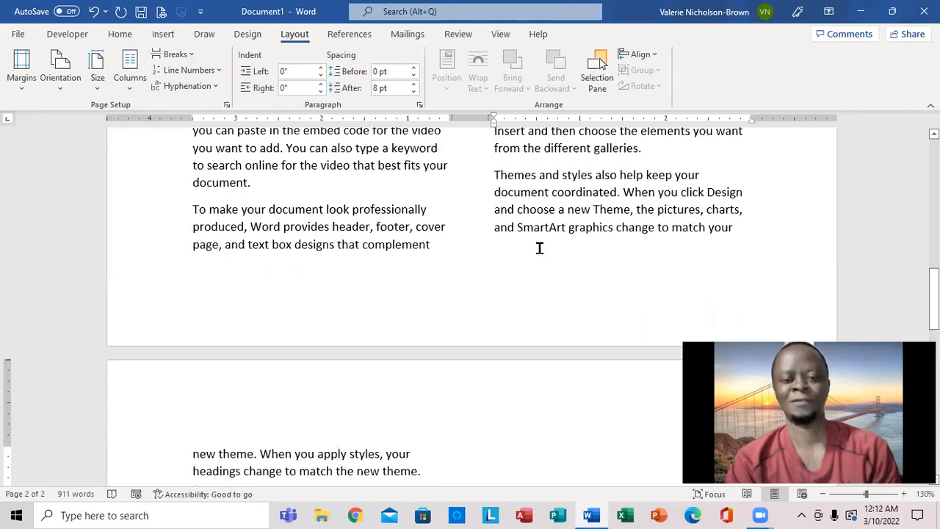
left_click_drag(933, 293, 934, 174)
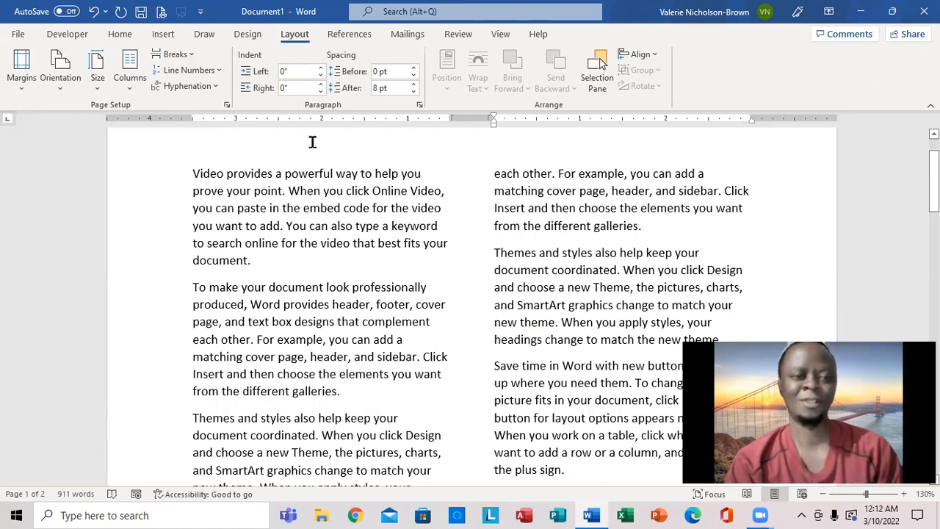
Step: Change the text layout to three columns and review the result across the pages
left_click(130, 81)
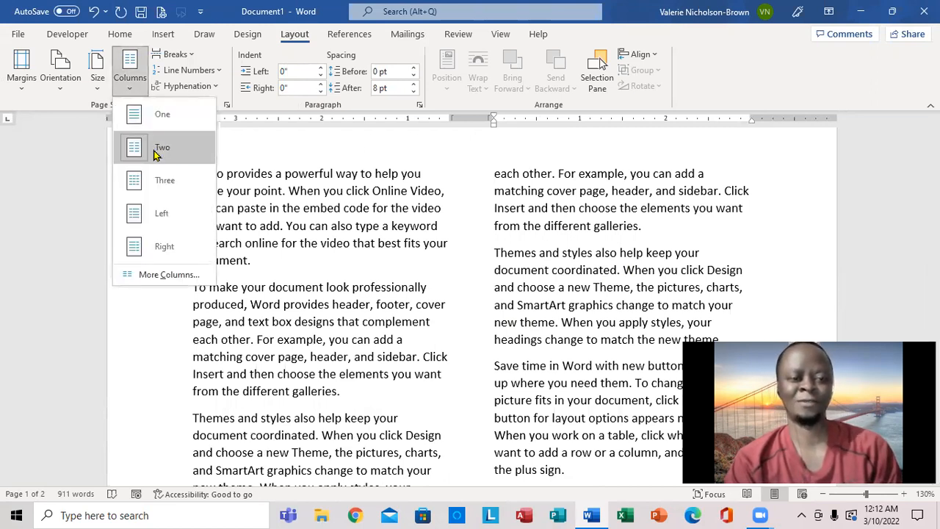
left_click(156, 182)
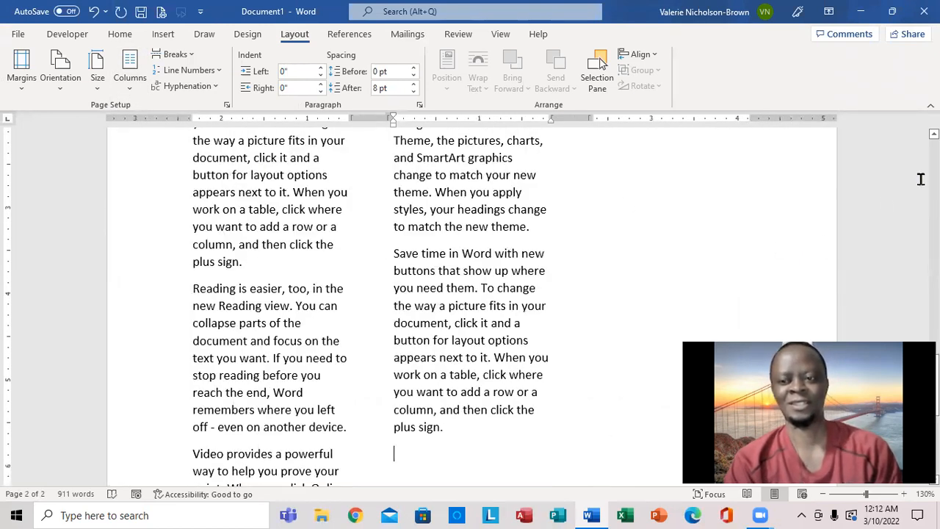
scroll(601, 64, "up", 3)
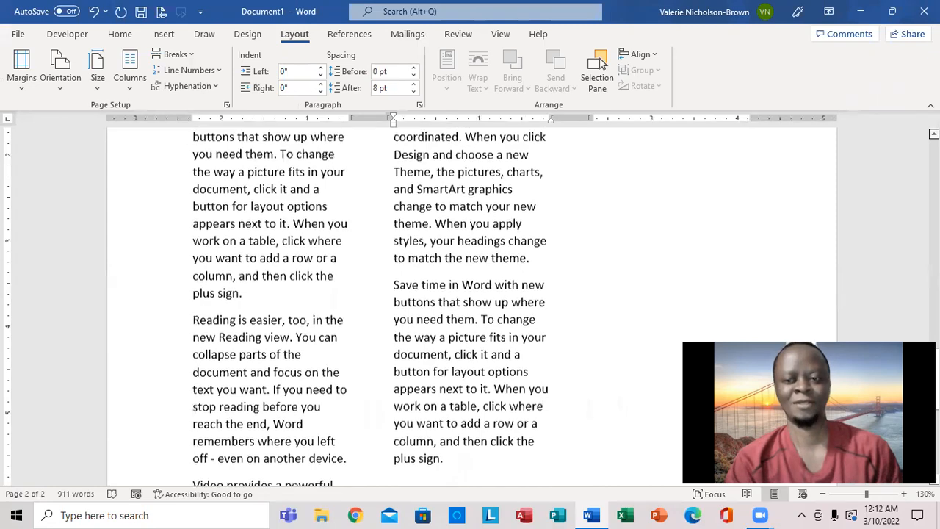
scroll(600, 65, "up", 10)
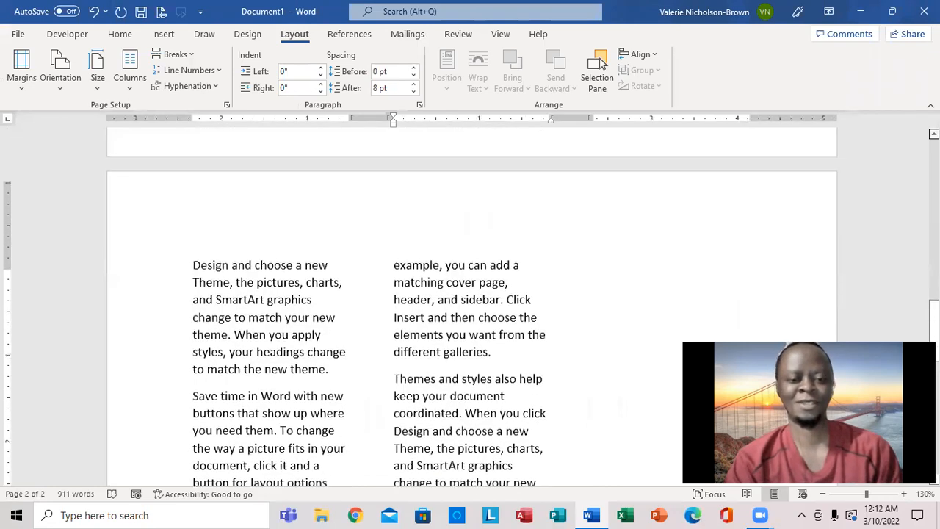
scroll(601, 64, "up", 9)
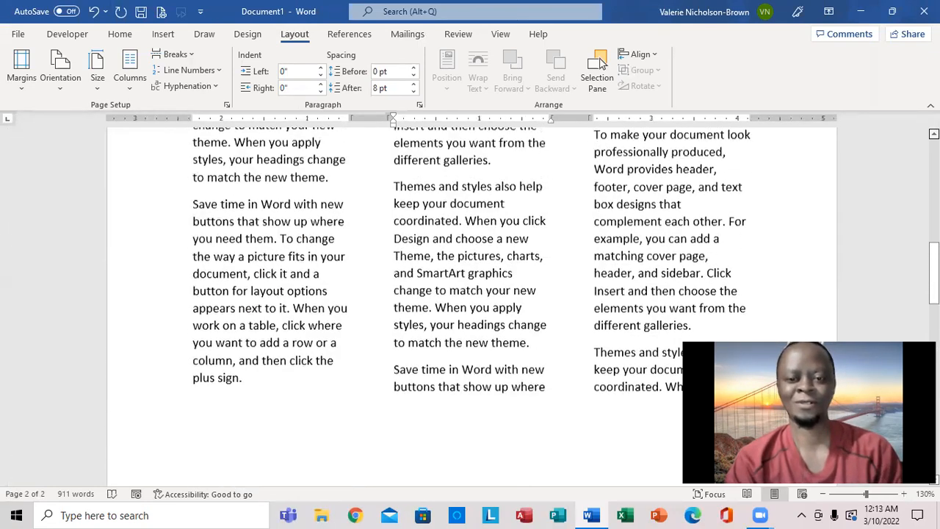
scroll(600, 65, "up", 1)
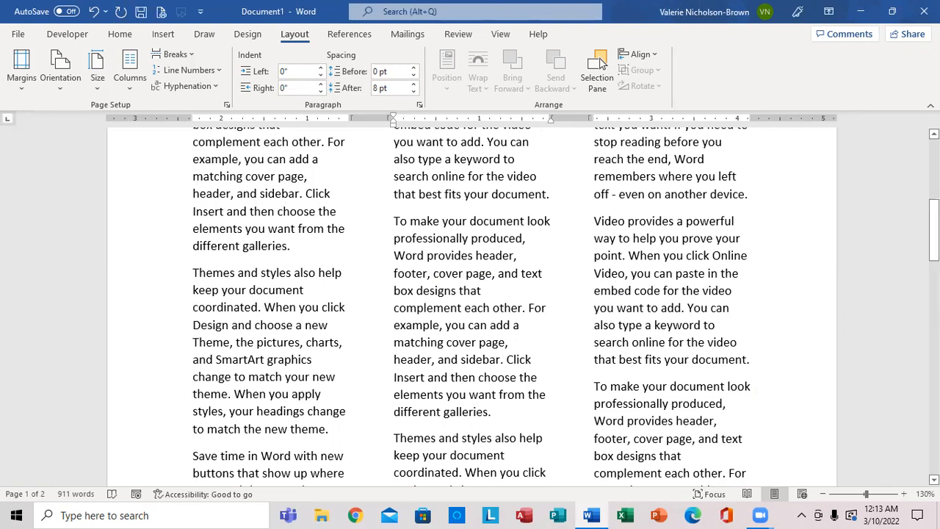
scroll(470, 301, "down", 10)
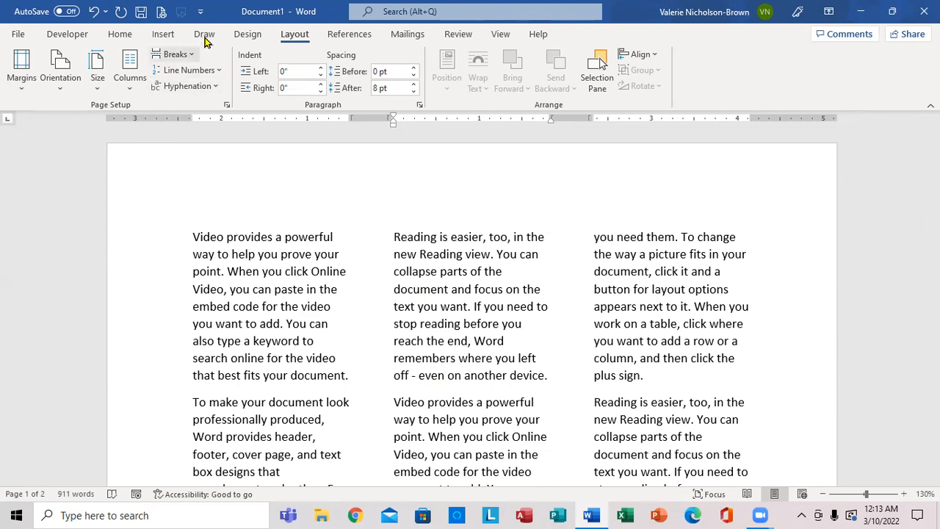
Step: Add a dashed-line page border around the whole document
left_click(250, 37)
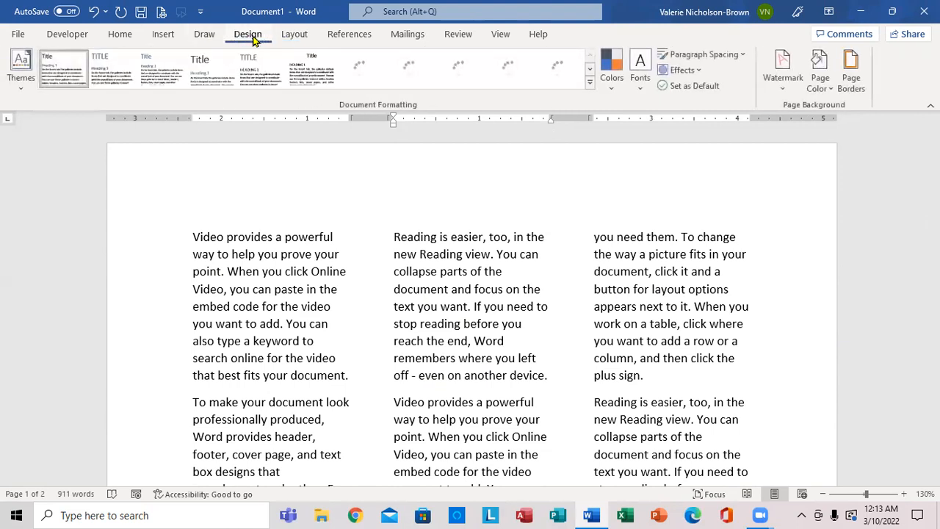
left_click(851, 73)
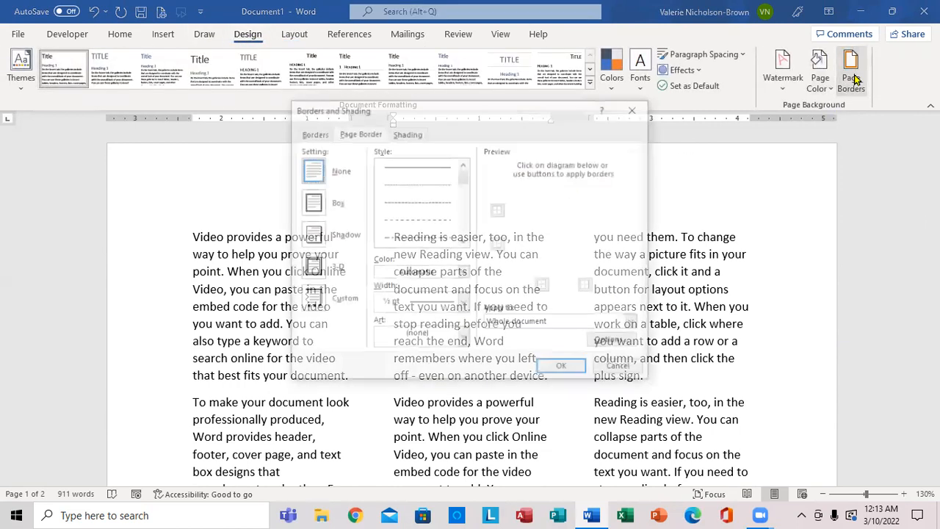
left_click(415, 219)
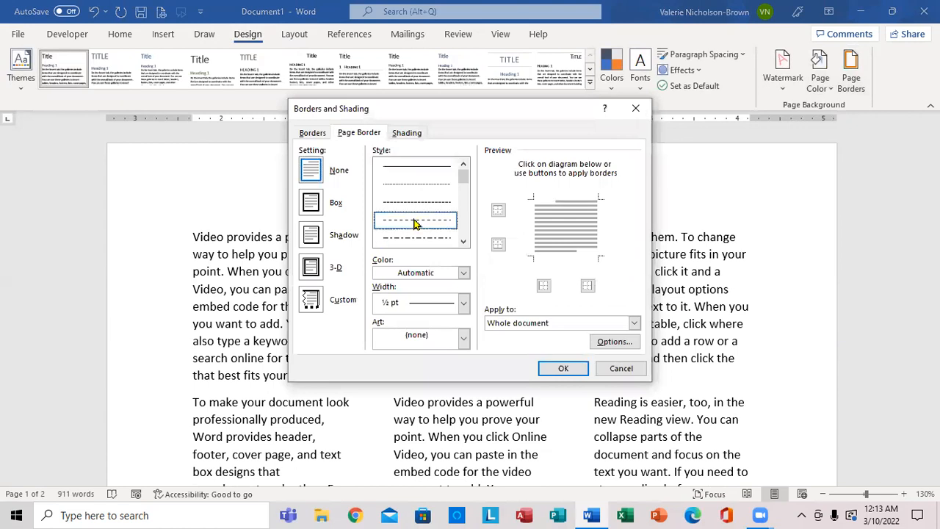
left_click(560, 370)
scroll(555, 367, "down", 10)
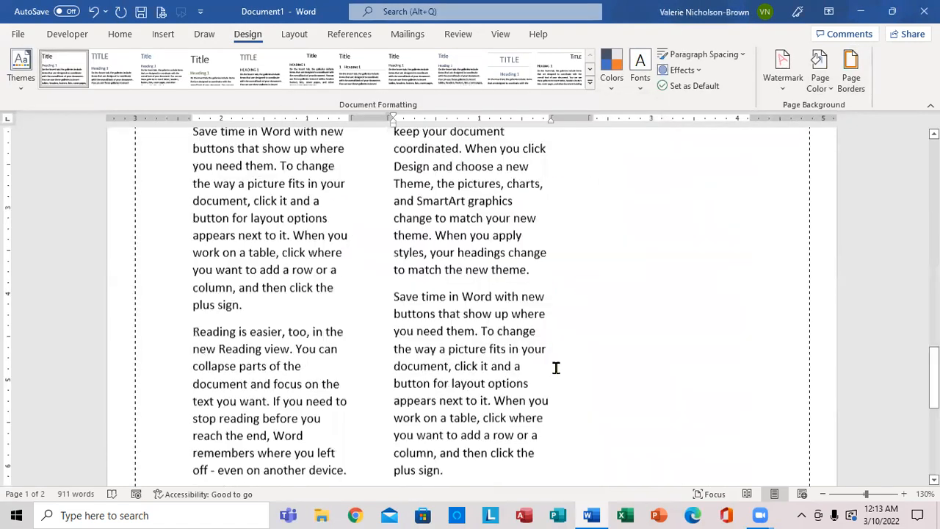
left_click_drag(934, 385, 934, 171)
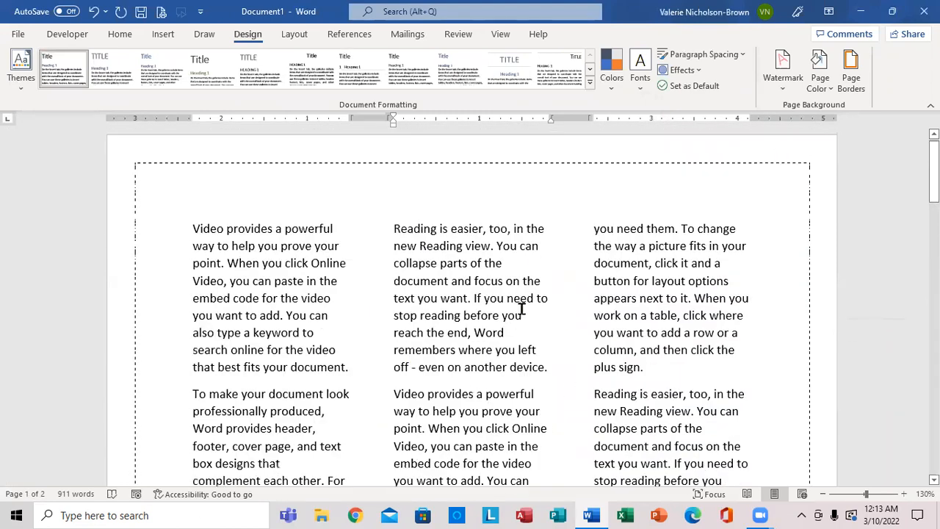